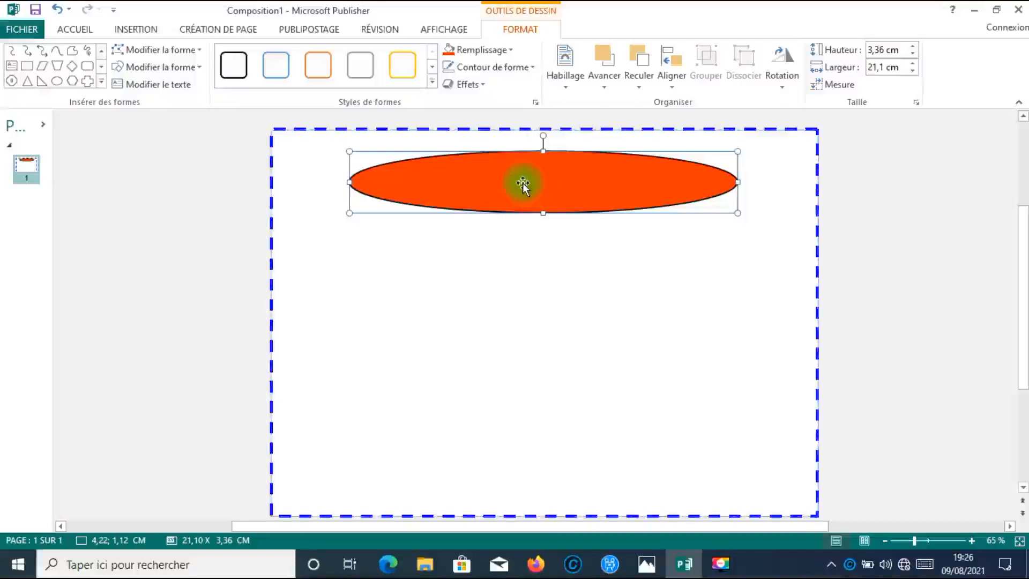
- Remove the orange ellipse's outline and enlarge it to about 22.04 cm wide by 3.85 cm high
left_click(473, 68)
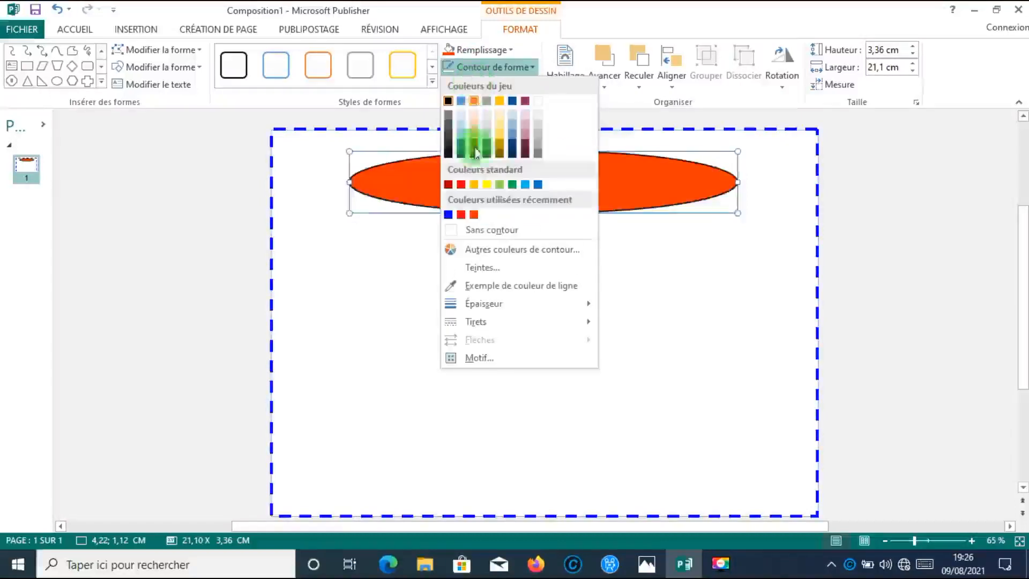
left_click(506, 231)
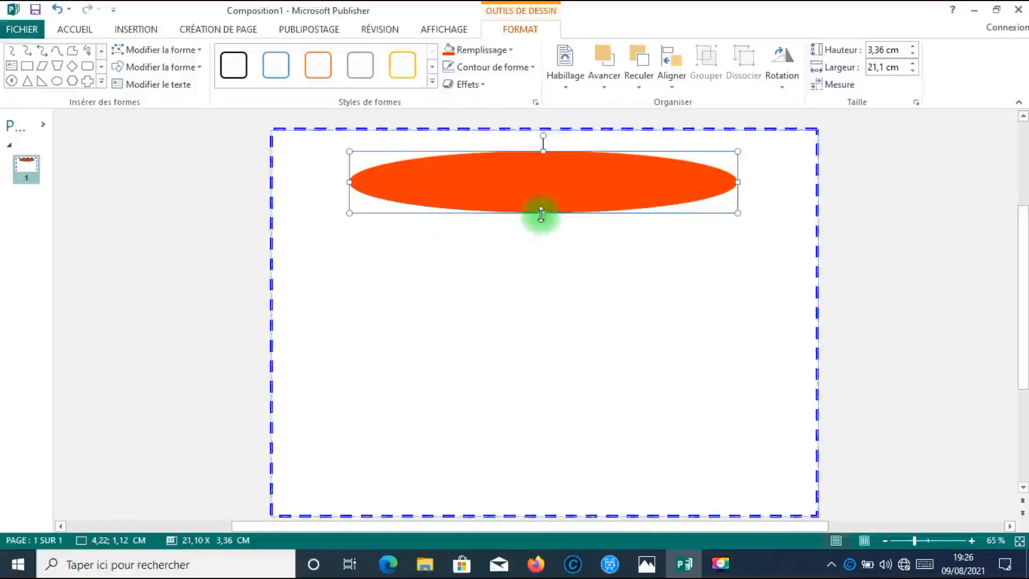
left_click_drag(735, 214, 753, 222)
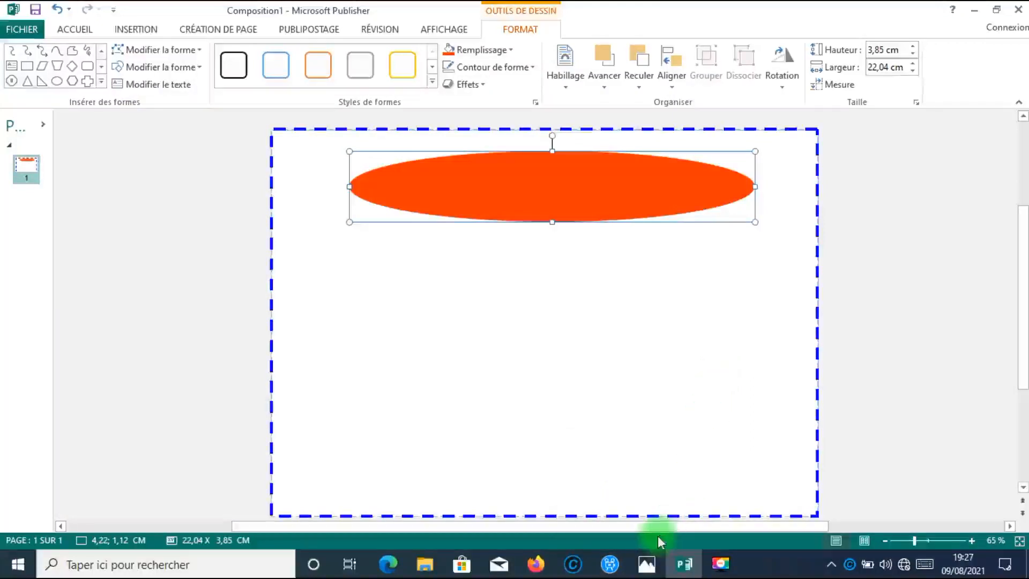
- Check the reference card image in Photos, return to Publisher and draw a text box about 19.6 × 1.68 cm over the orange ellipse
left_click(648, 560)
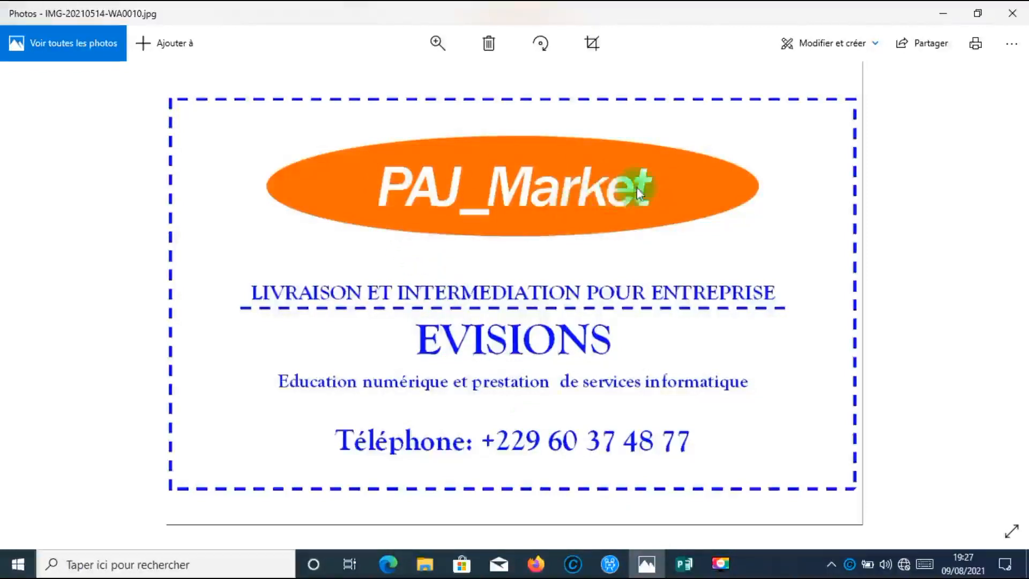
left_click(683, 564)
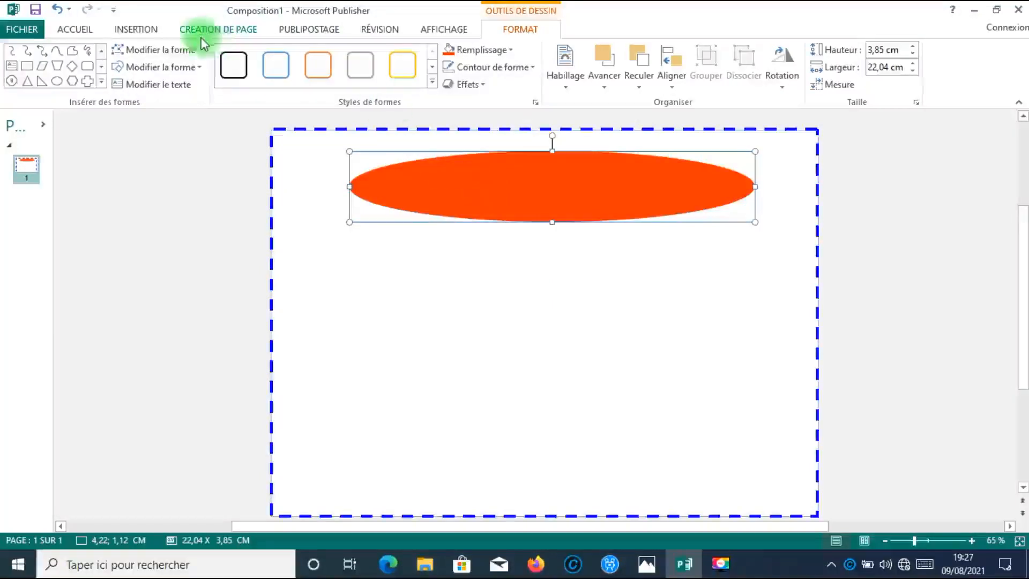
left_click(13, 67)
left_click_drag(383, 171, 752, 212)
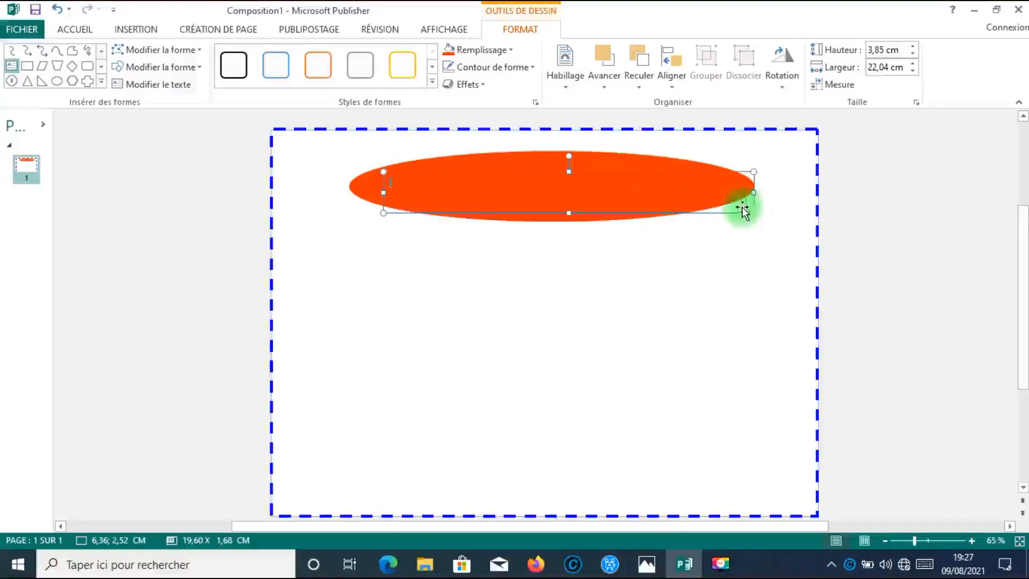
- Remove the text box's fill, centre the box over the ellipse and enter the text "PAJ_Market"
left_click(535, 29)
left_click(472, 49)
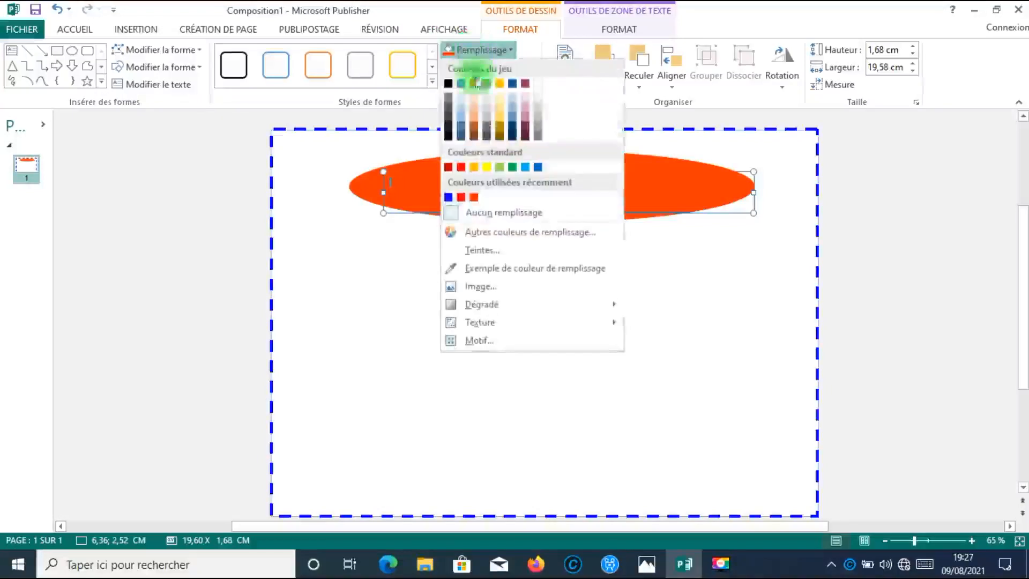
left_click(488, 217)
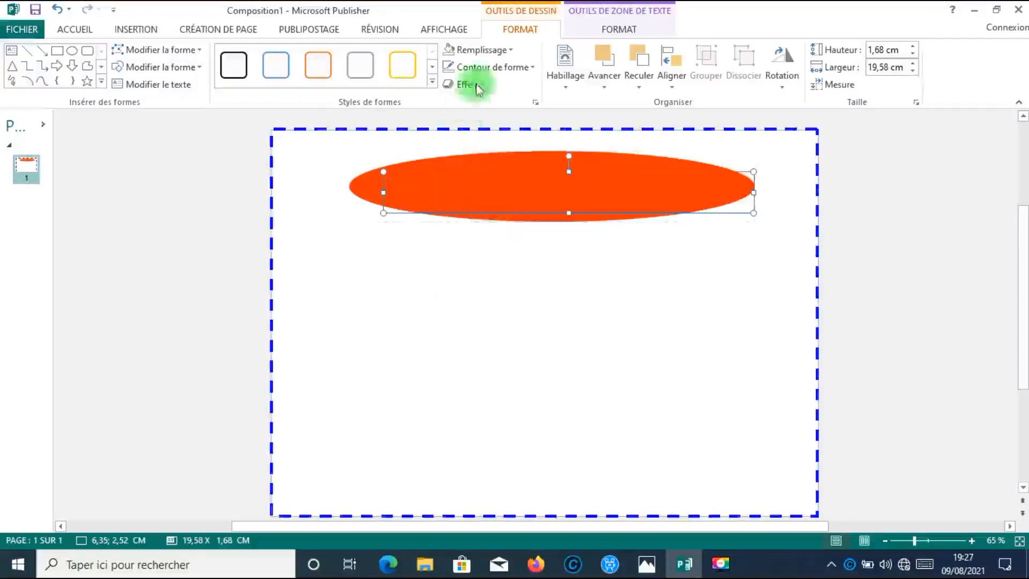
left_click_drag(502, 192, 486, 186)
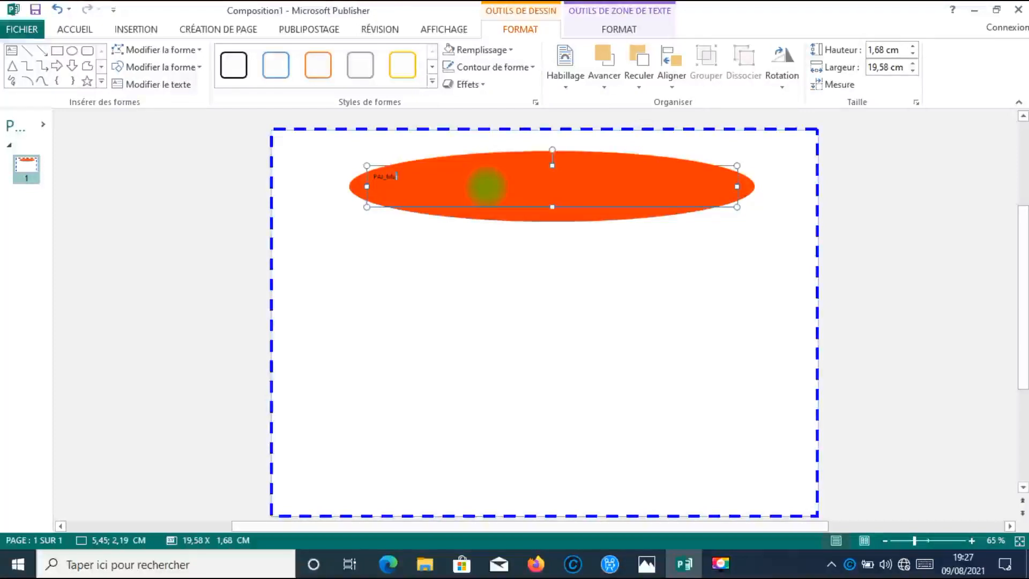
left_click(408, 190)
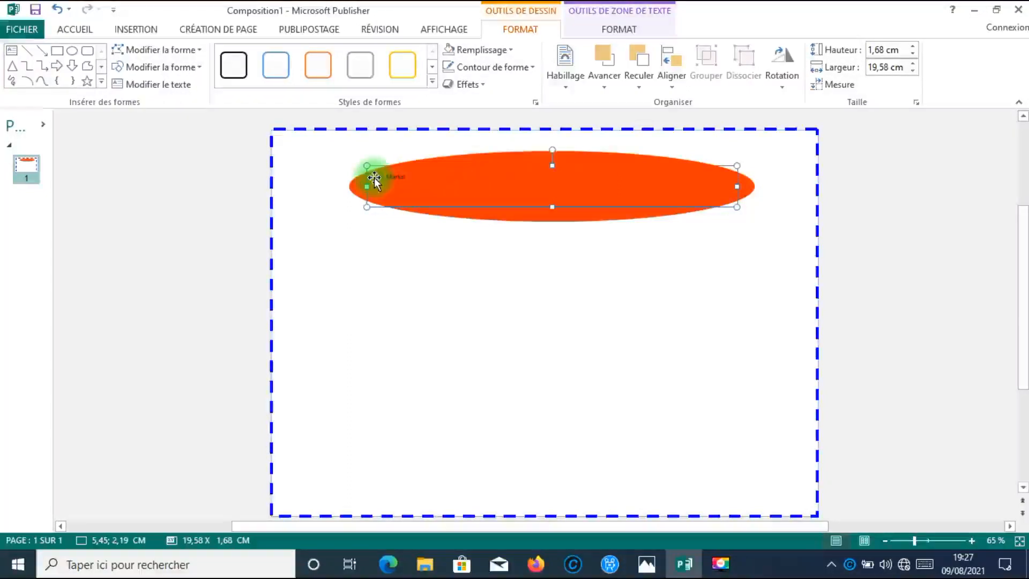
- Set the font of the PAJ_Market text to Arial Black
double_click(391, 177)
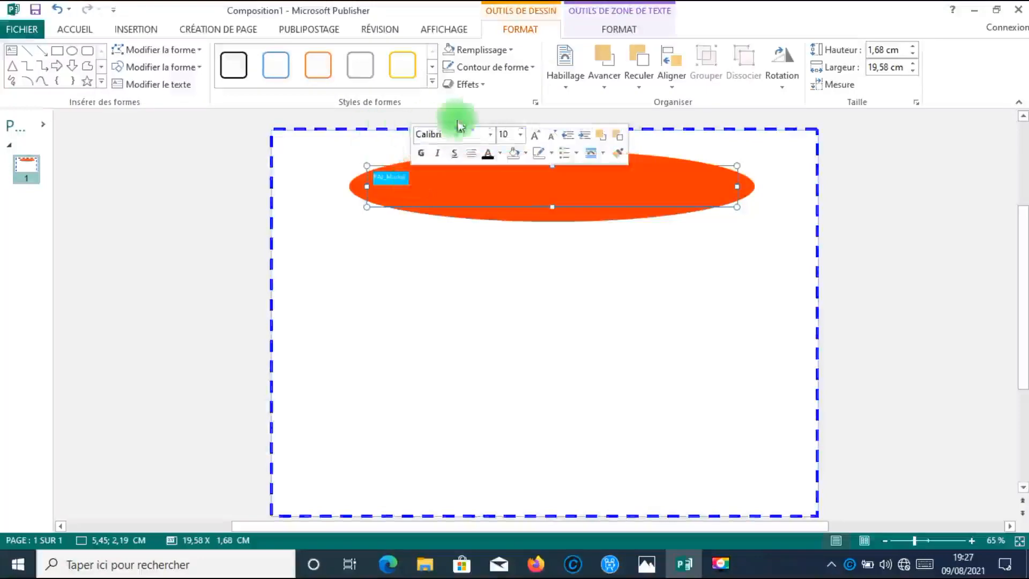
left_click(491, 136)
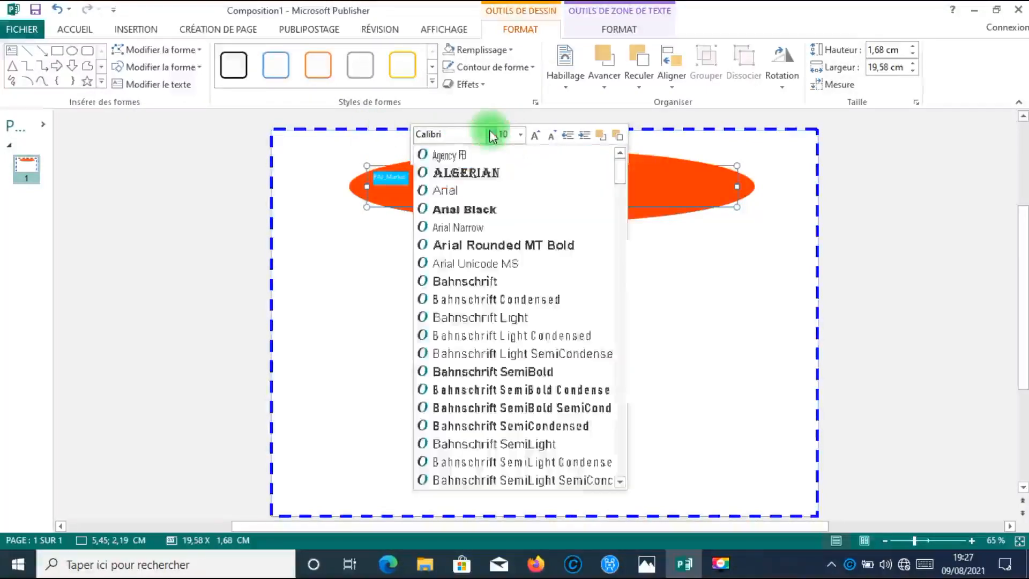
left_click_drag(620, 199, 625, 150)
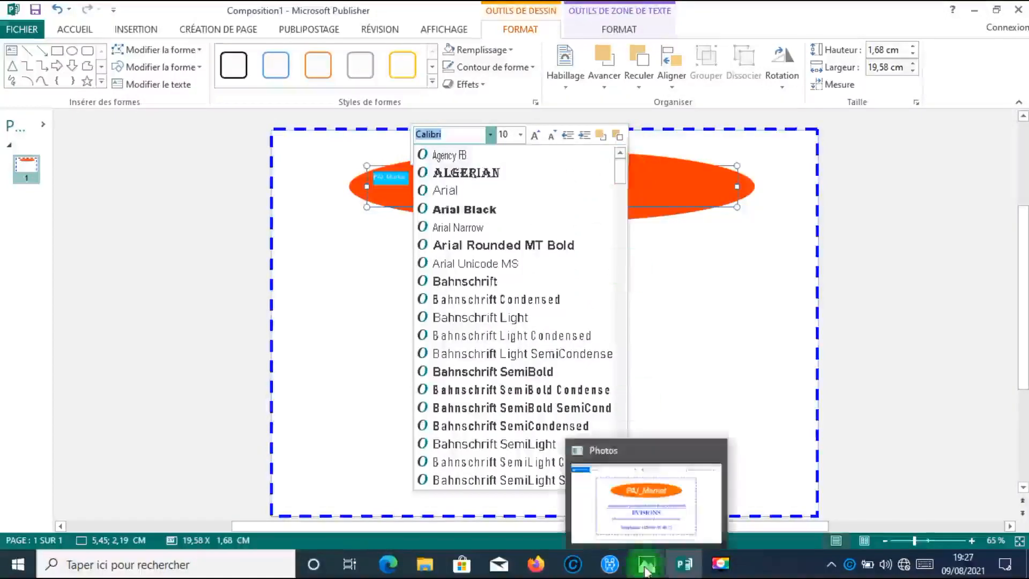
left_click(632, 504)
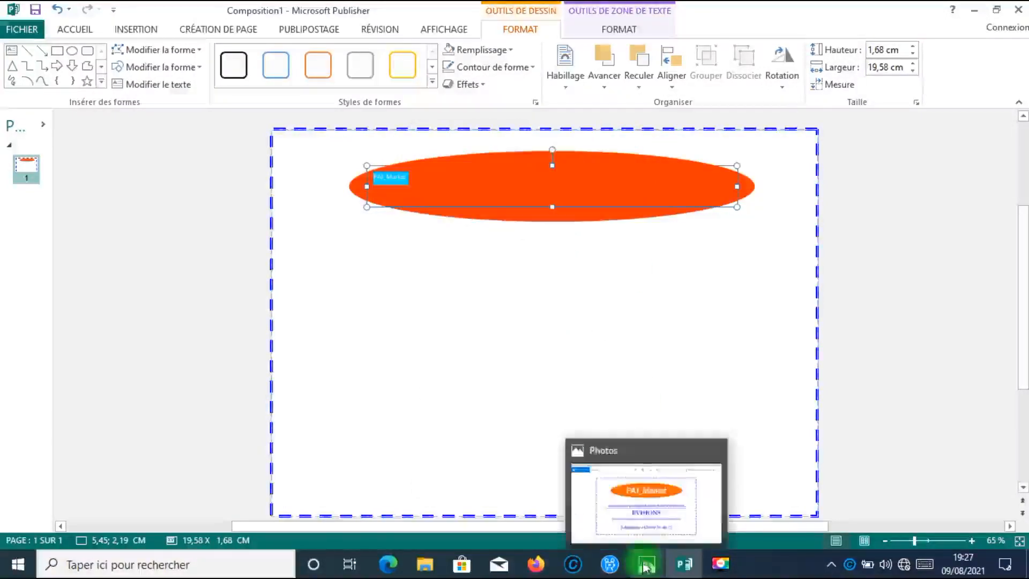
left_click(638, 498)
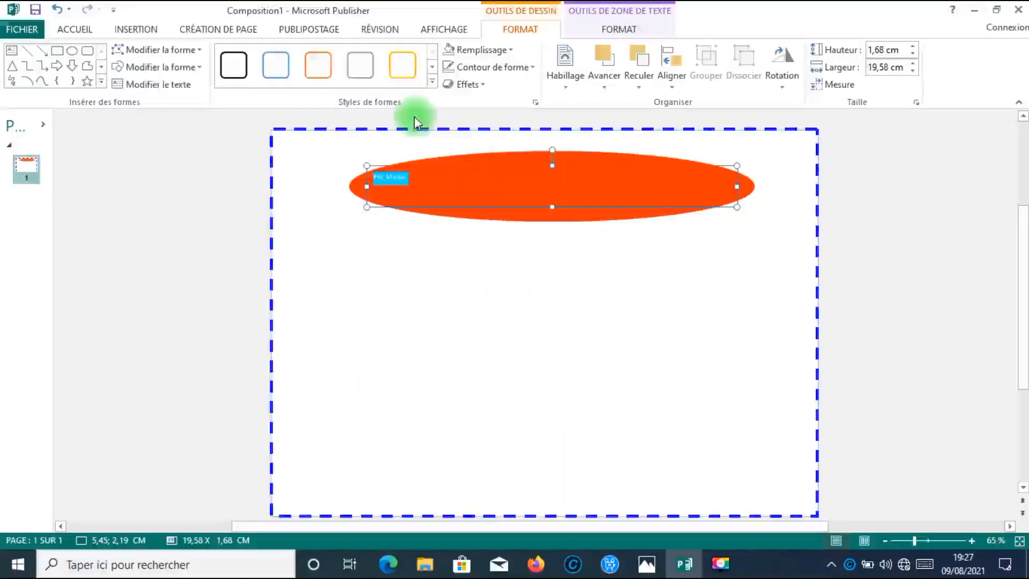
left_click(76, 29)
left_click(259, 55)
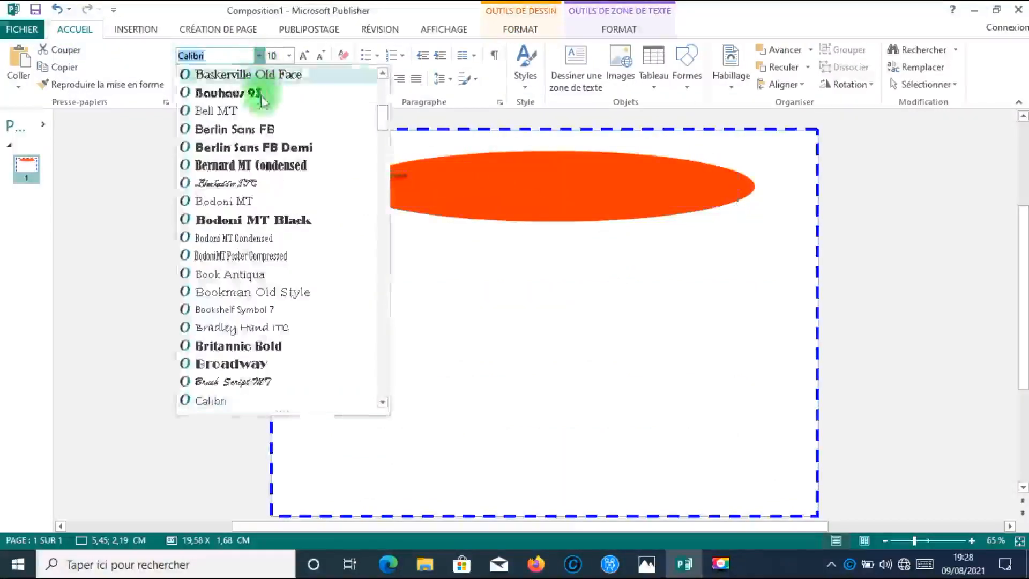
left_click_drag(379, 127, 379, 100)
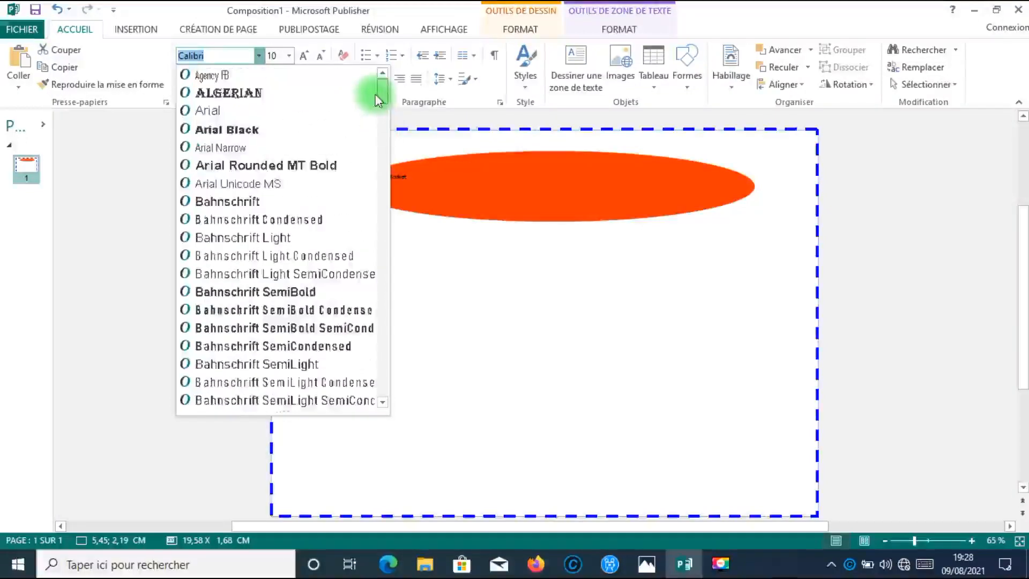
left_click(265, 129)
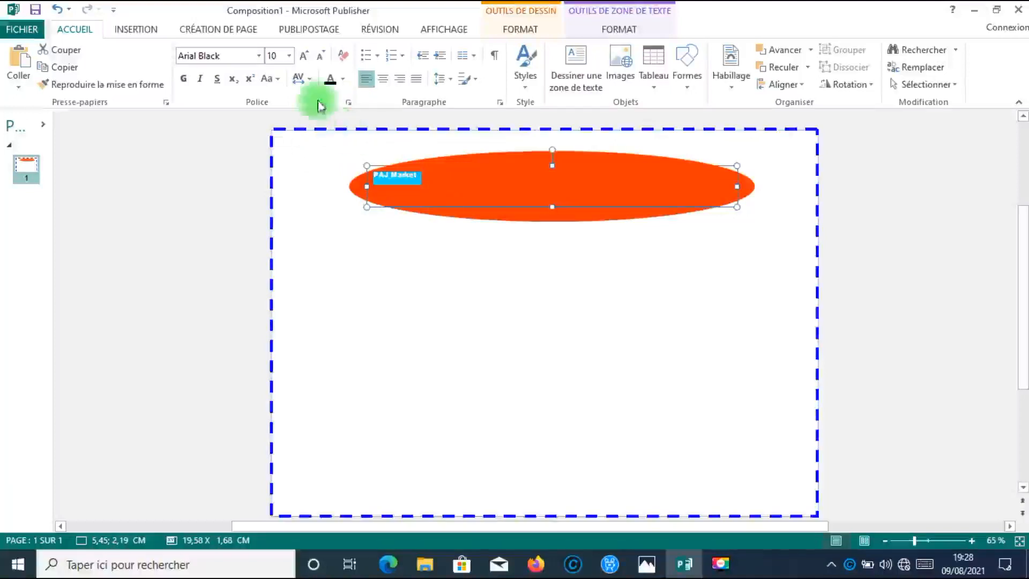
- Enlarge the PAJ_Market text to 72 pt and centre it horizontally in its text box
left_click(303, 57)
left_click(304, 57)
left_click(303, 58)
left_click(304, 57)
left_click(304, 57)
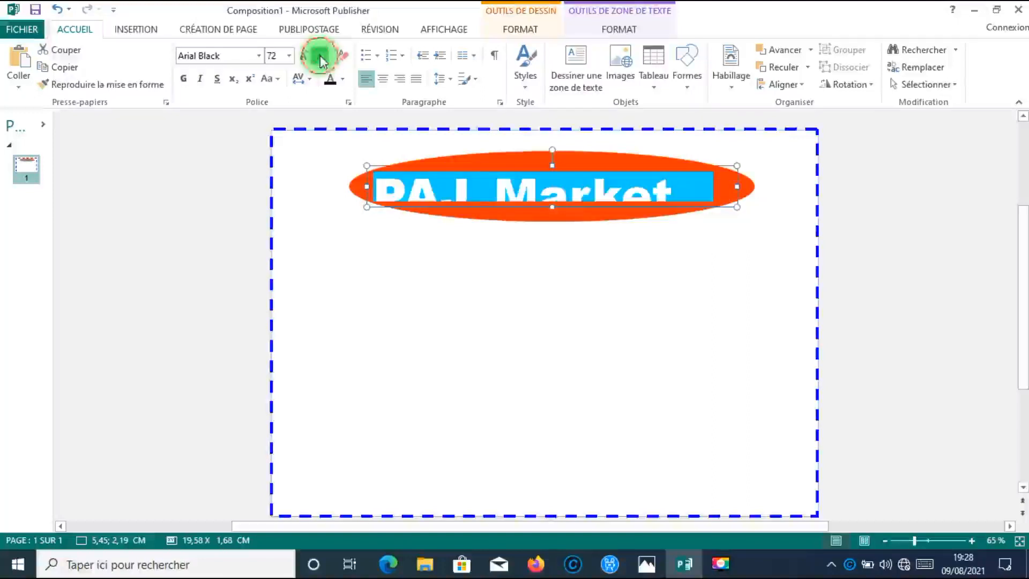
left_click(321, 57)
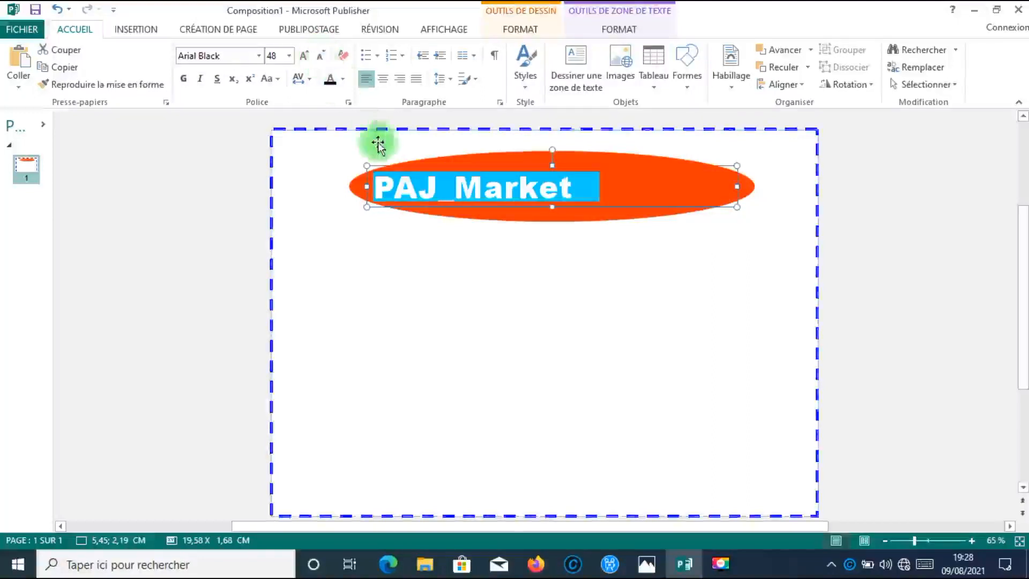
left_click(382, 80)
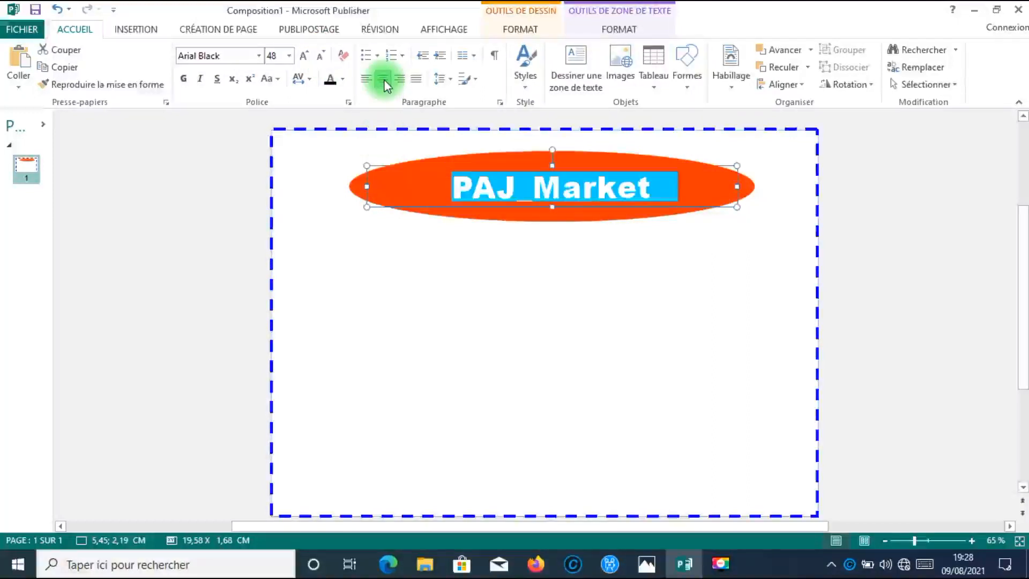
left_click(303, 55)
- Enlarge the PAJ_Market text box to about 20.16 × 2.42 cm and reposition it centrally over the ellipse
left_click_drag(363, 160, 355, 151)
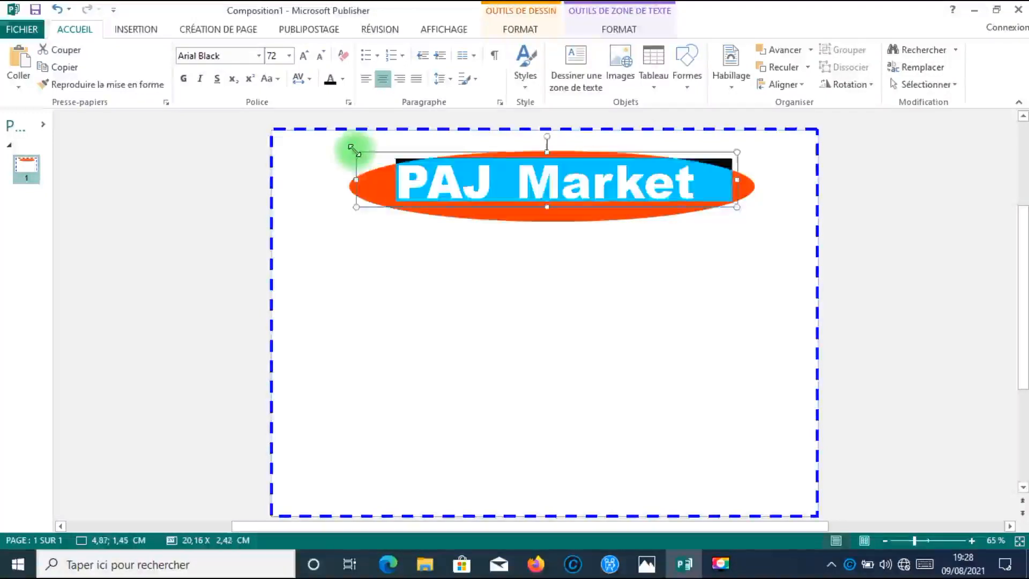
left_click(513, 207)
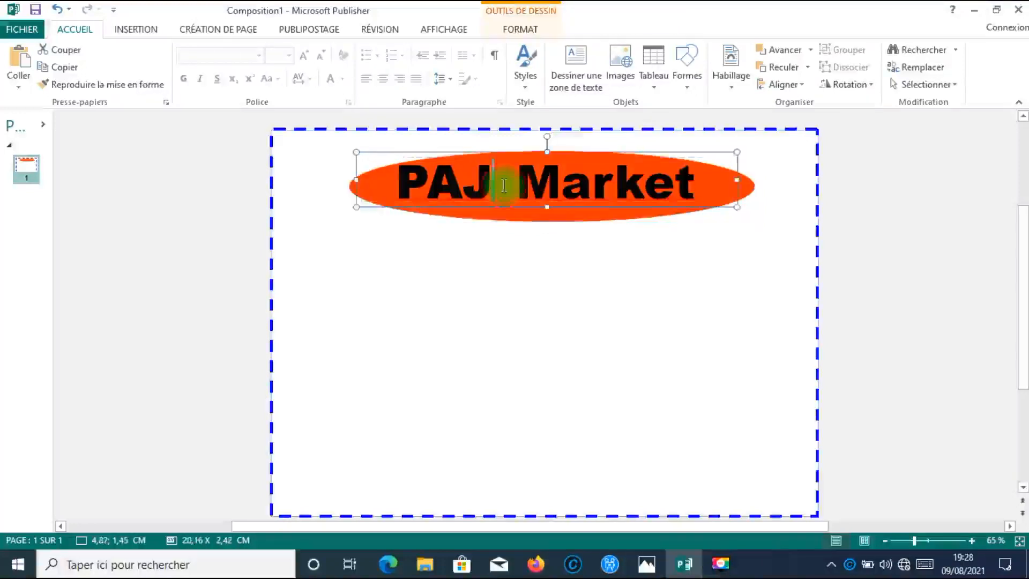
left_click(504, 185)
left_click_drag(521, 209, 527, 213)
- Change the font colour of the whole PAJ_Market text to white
triple_click(509, 202)
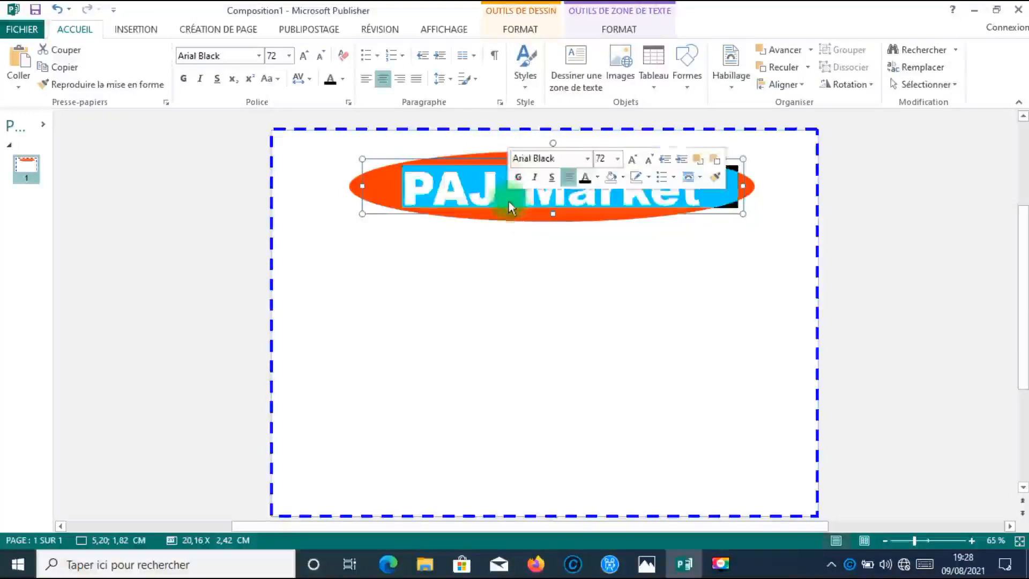
left_click(344, 80)
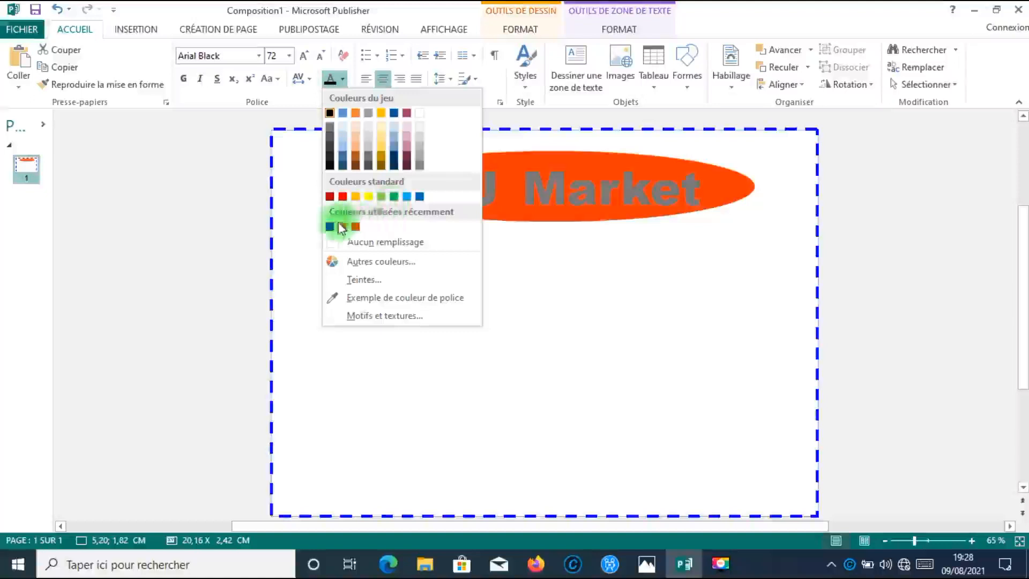
left_click(418, 114)
- Increase the height of the PAJ_Market text box to fit the underscore, keeping the text vertically centred on the ellipse
left_click(552, 157)
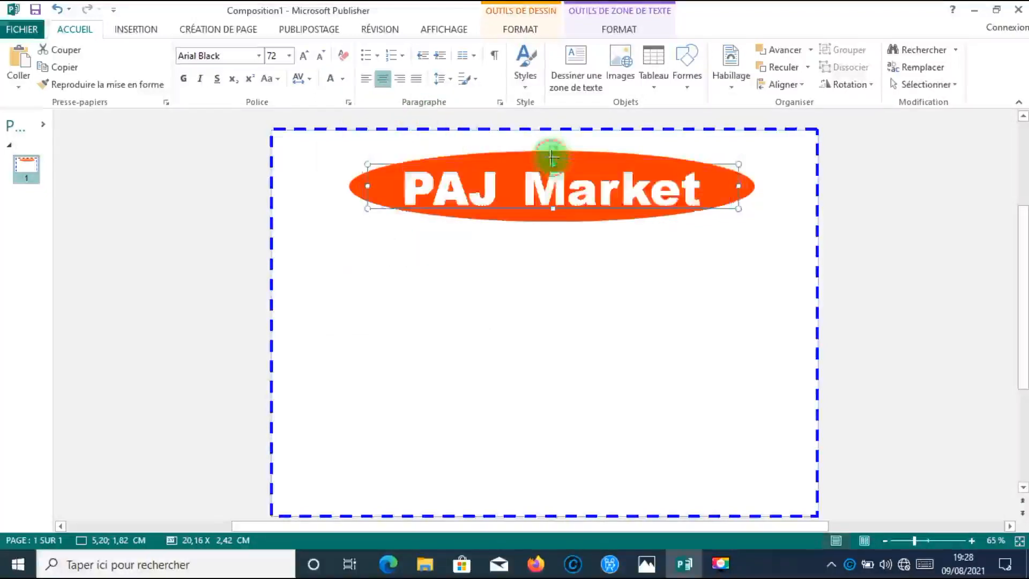
key("ctrl+a")
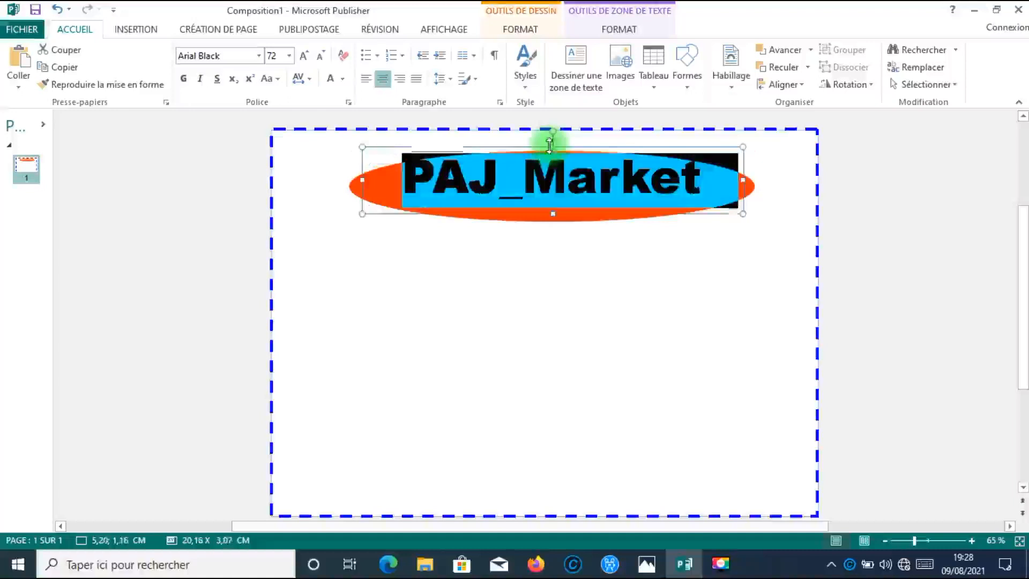
left_click(543, 212)
left_click_drag(543, 216, 543, 223)
left_click(544, 292)
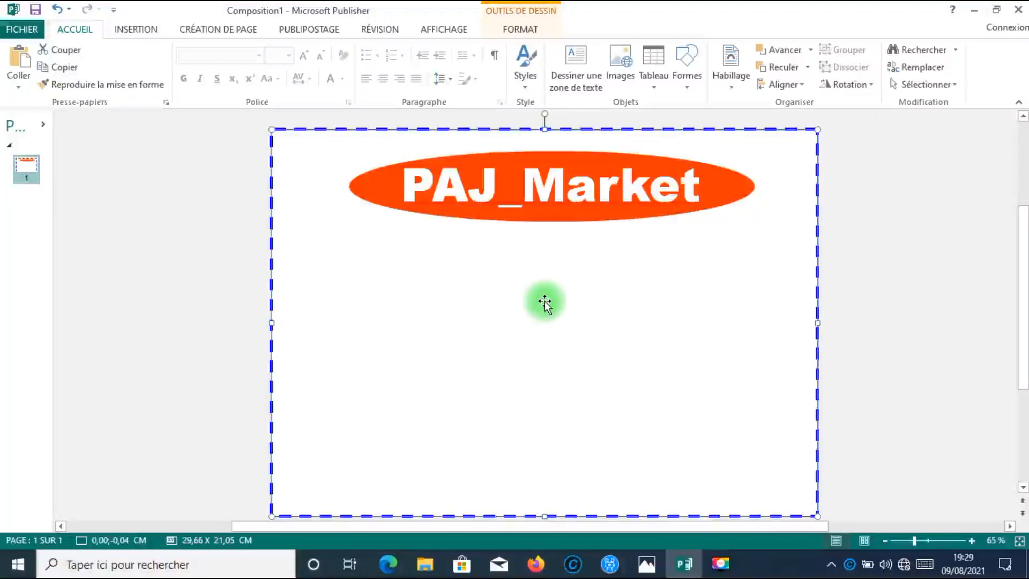
- Check the reference card in Photos, return to Publisher and draw a text box about 27.69 × 2.28 cm just below the ellipse
left_click(649, 566)
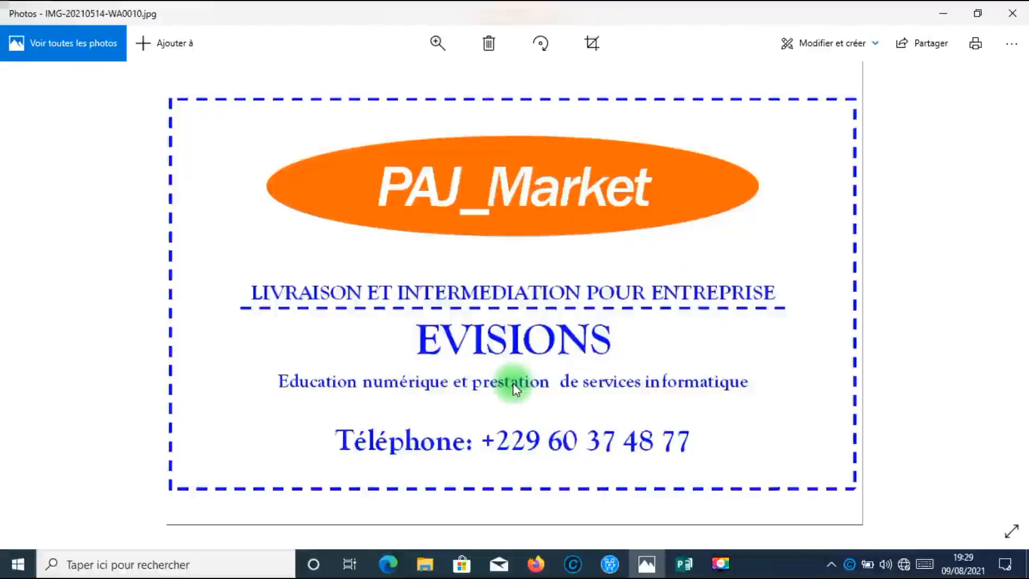
left_click(684, 564)
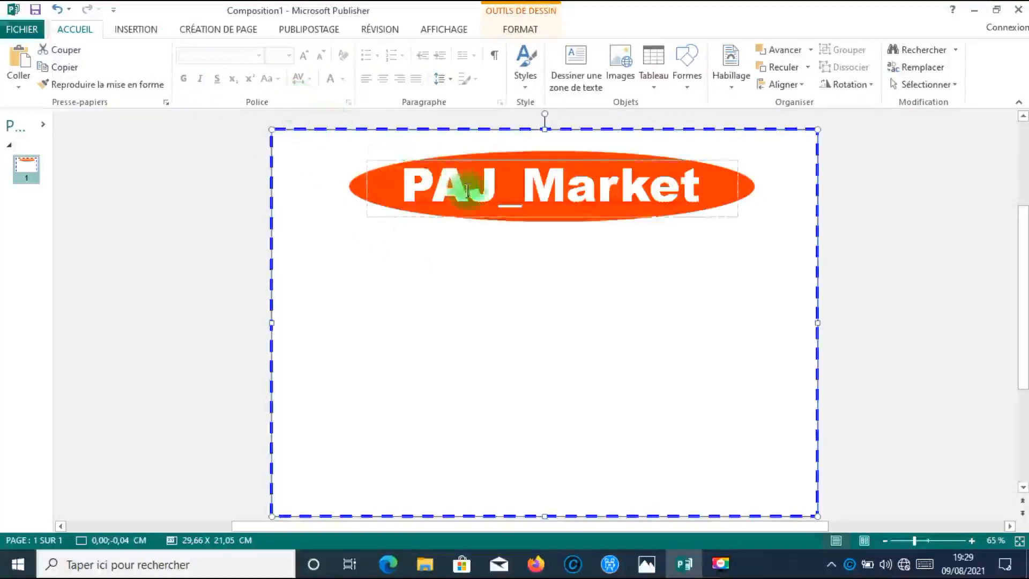
left_click(578, 54)
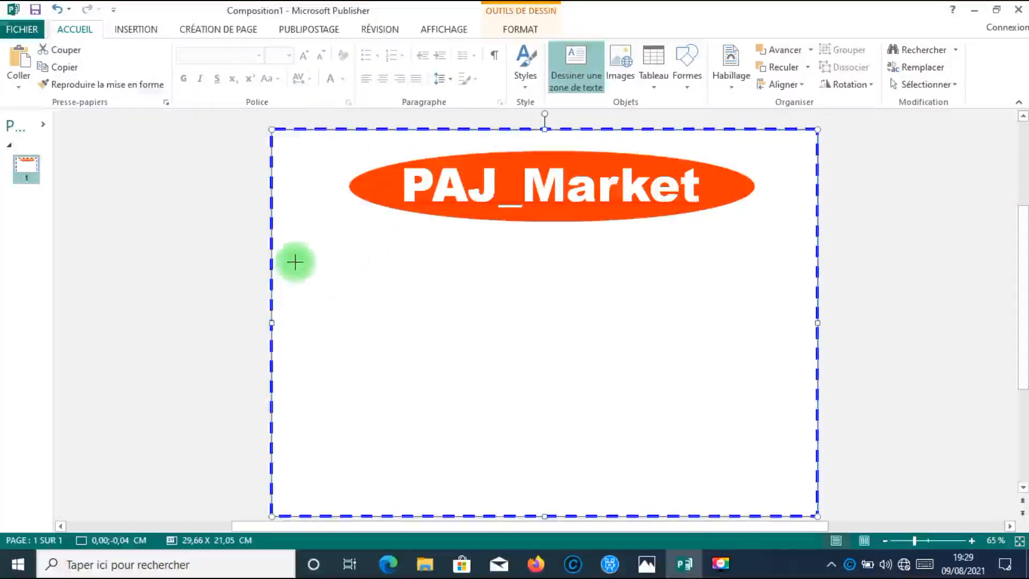
left_click_drag(303, 226, 810, 267)
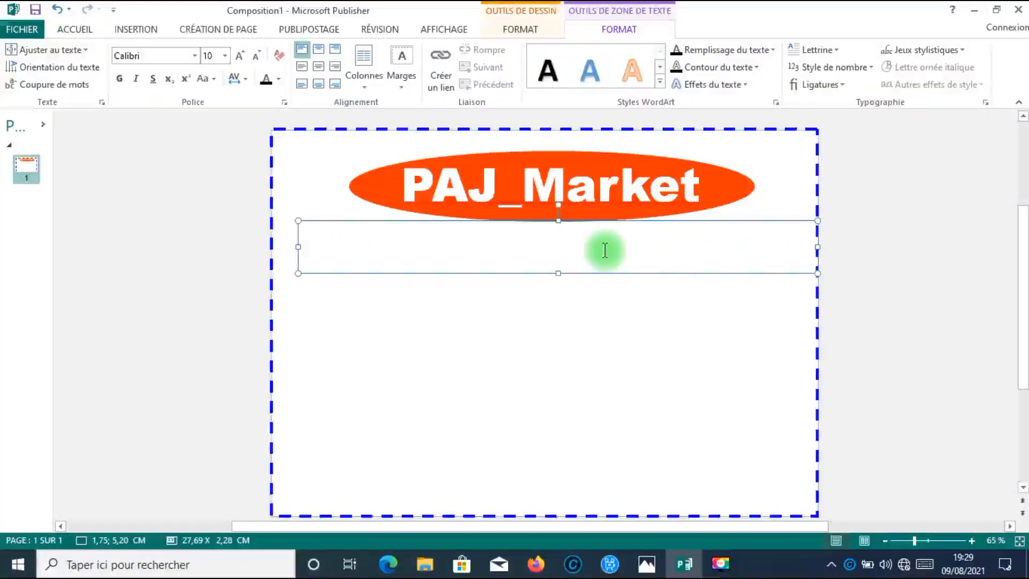
- Enter LIVRAISON ET INTERMEDIATION in capitals in the empty text box below the ellipse, following the reference card
mouse_move(646, 563)
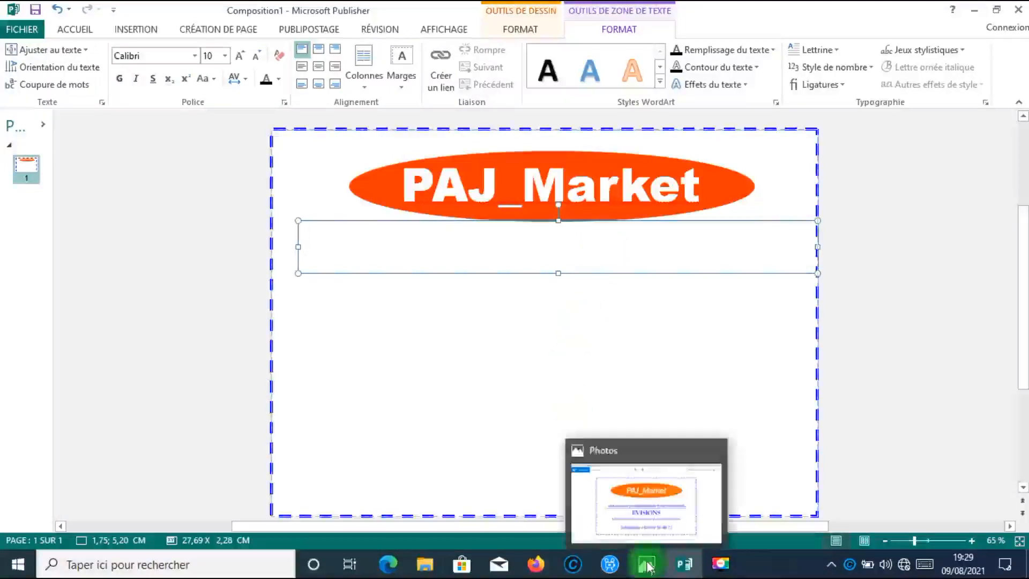
mouse_move(641, 533)
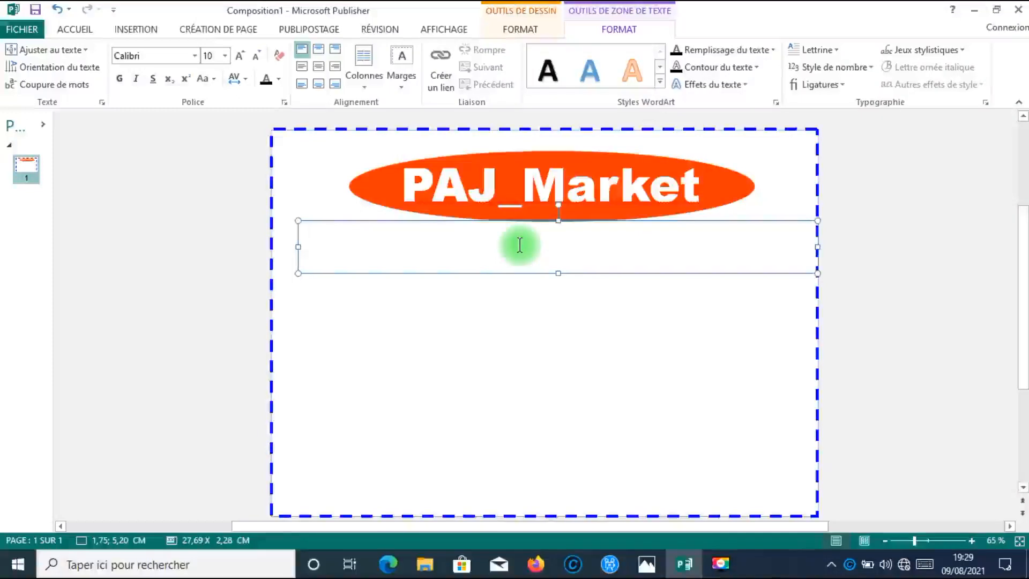
key("Caps_Lock")
type("LIVRAISON")
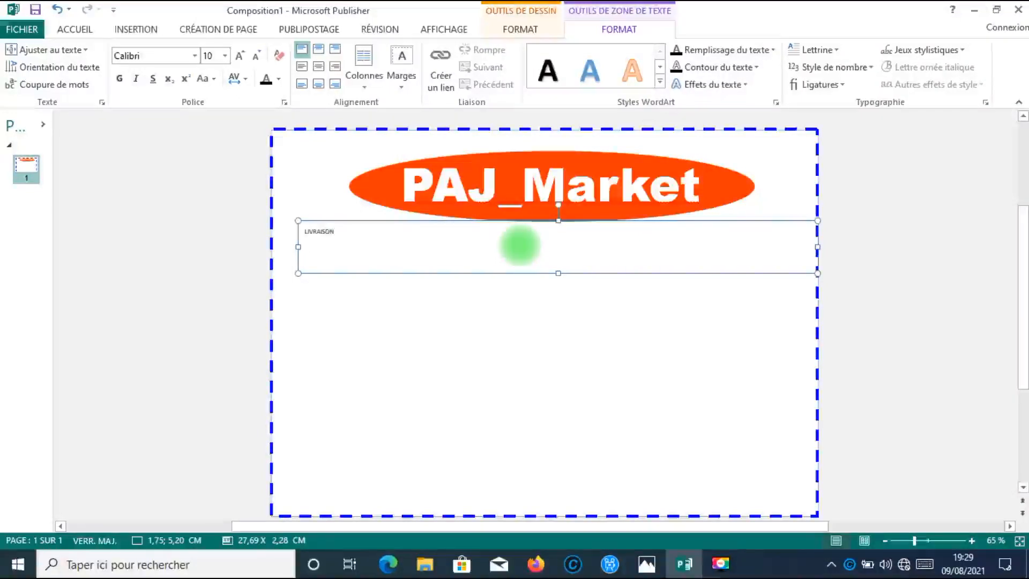
type(" ET IN")
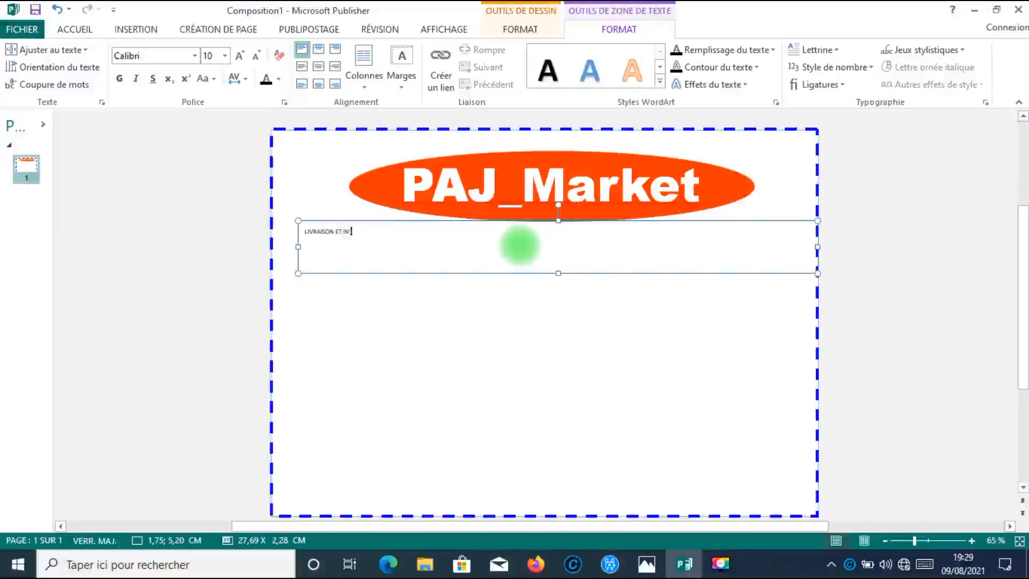
type("TERMEDIATION")
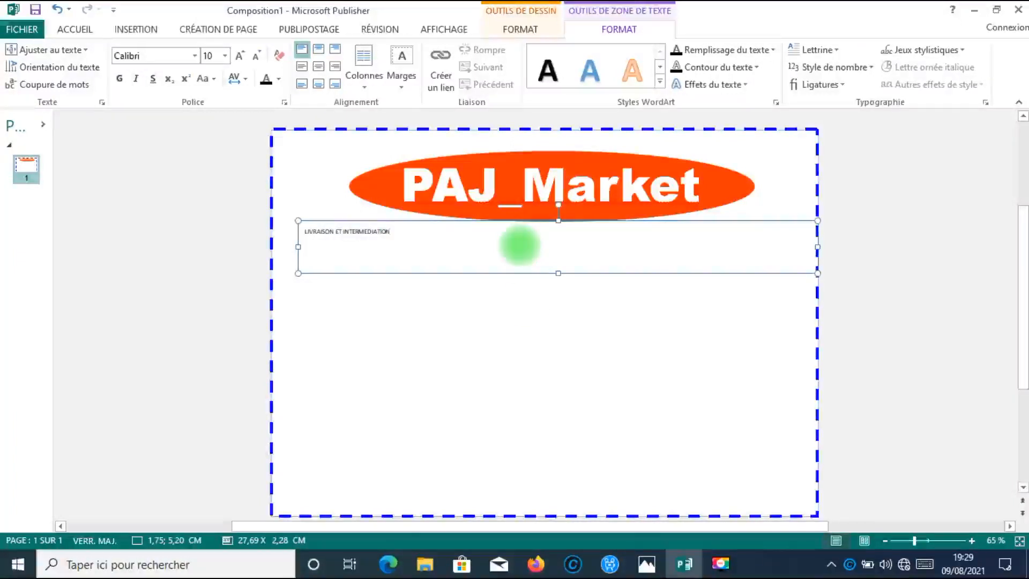
- Check the reference card in Photos, return to Publisher and complete the tagline with POUR ENTREPRISE
left_click(642, 474)
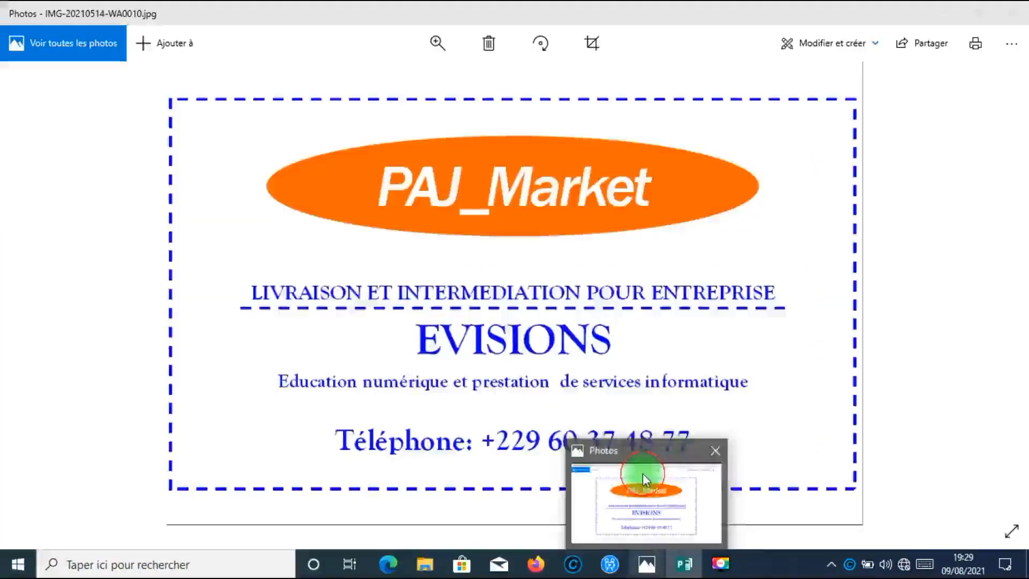
left_click(647, 566)
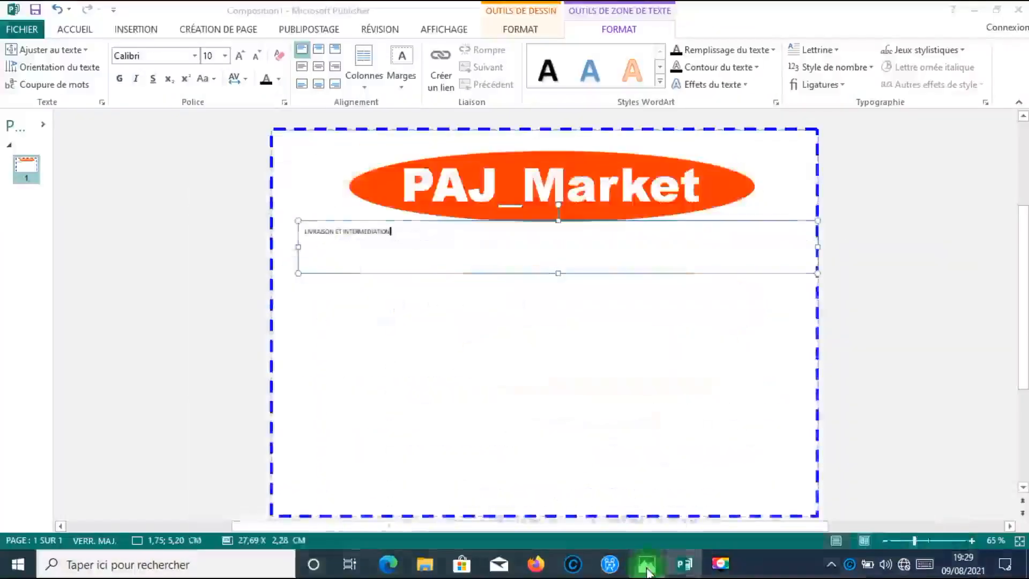
left_click(586, 261)
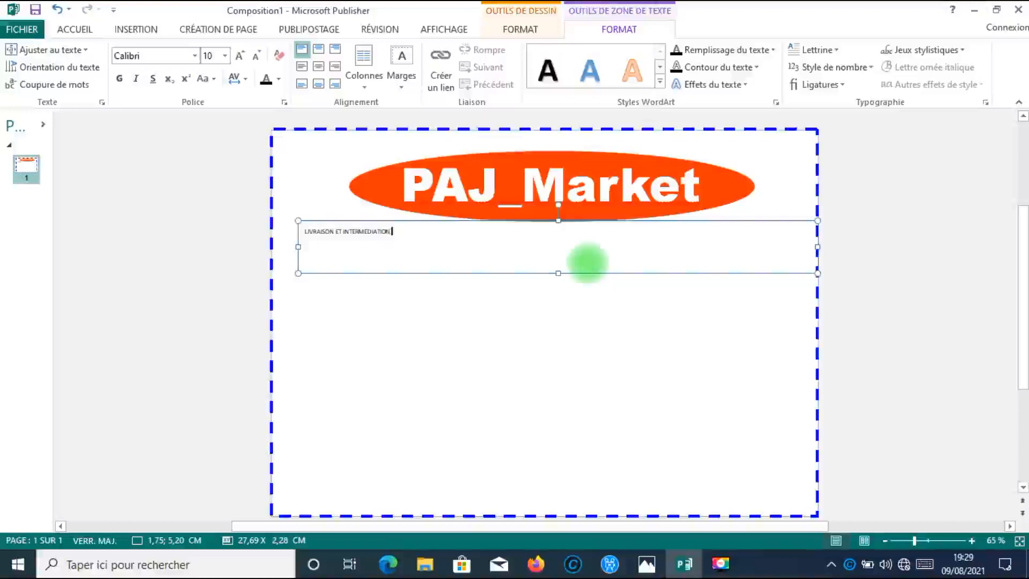
type("POUR ENTREPRISE")
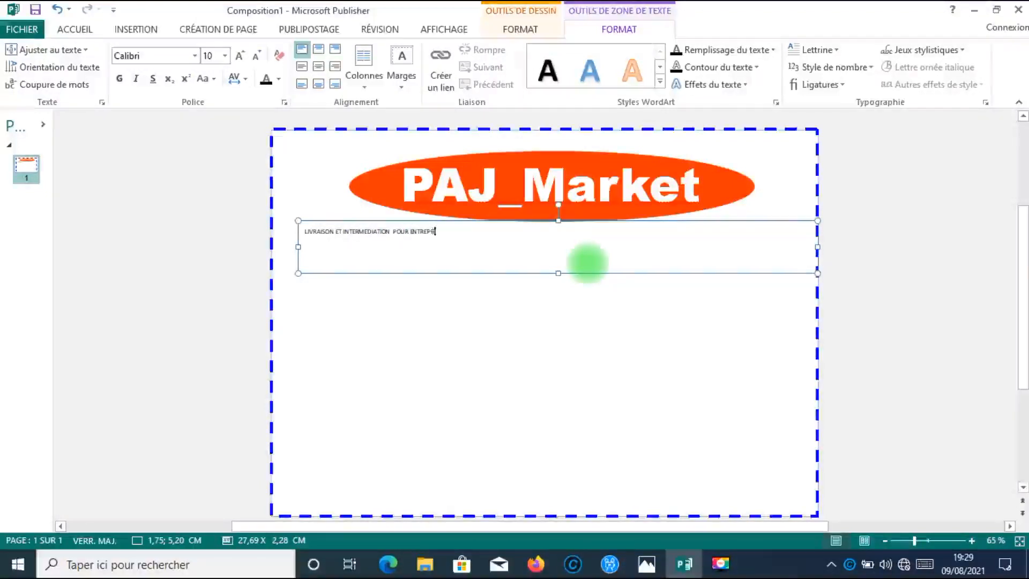
- Change the font of the whole LIVRAISON ET INTERMEDIATION POUR ENTREPRISE line to Arial Black
left_click(486, 227)
left_click_drag(459, 231, 294, 218)
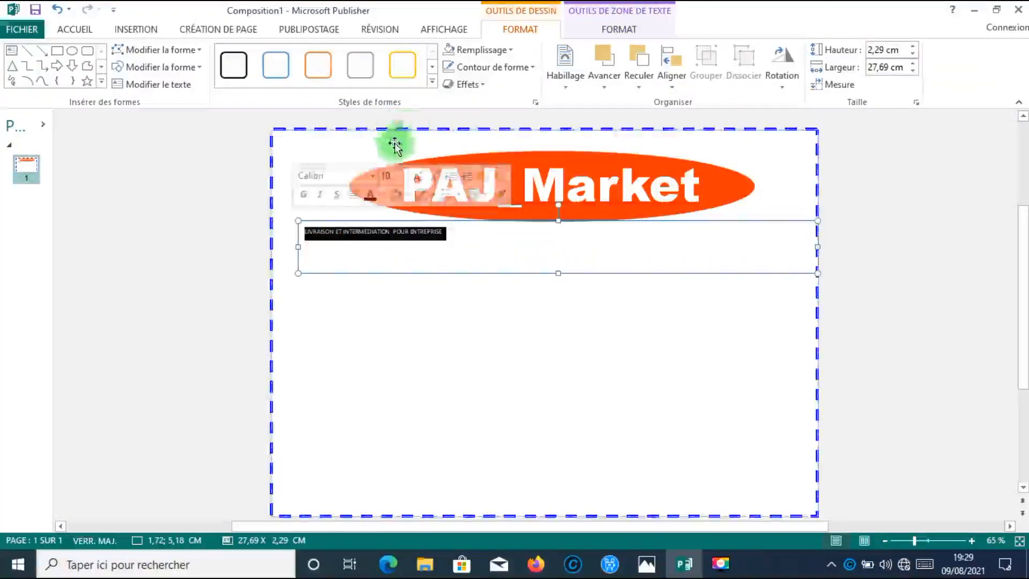
left_click(373, 176)
left_click_drag(503, 243, 496, 218)
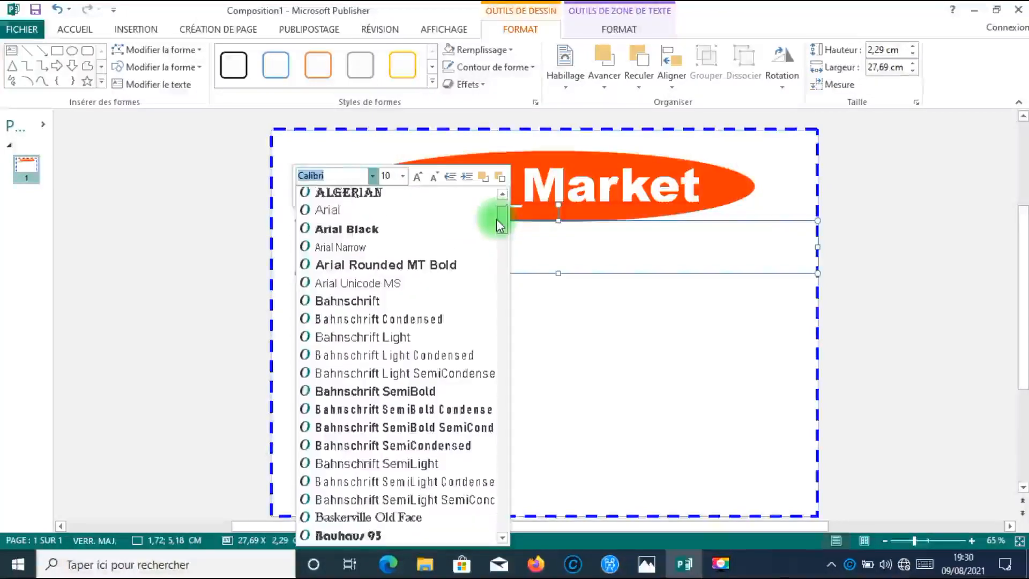
left_click(391, 229)
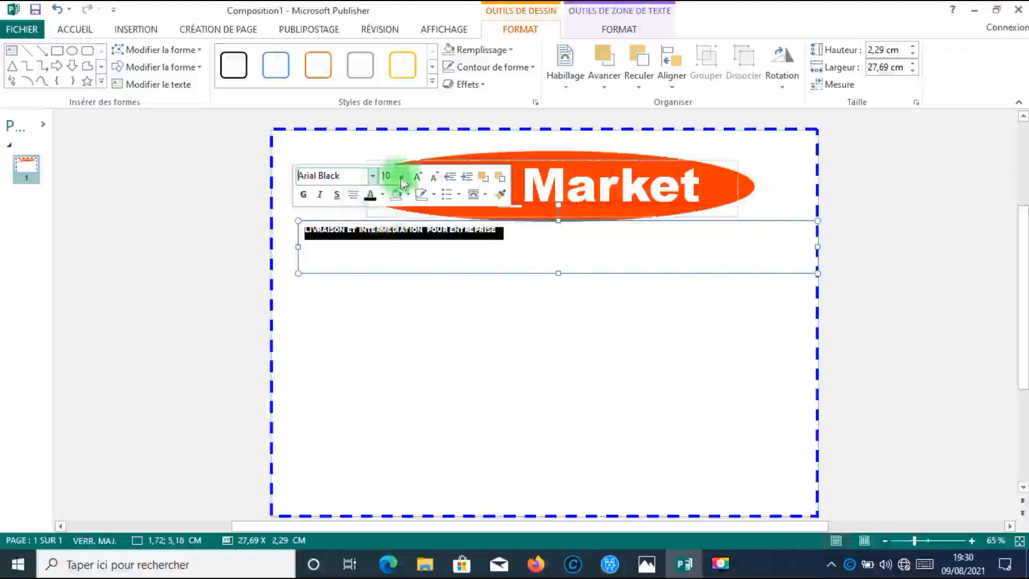
- Enlarge the selected tagline text to 20 pt
left_click(420, 179)
left_click(421, 179)
left_click(420, 178)
left_click(420, 179)
left_click(420, 178)
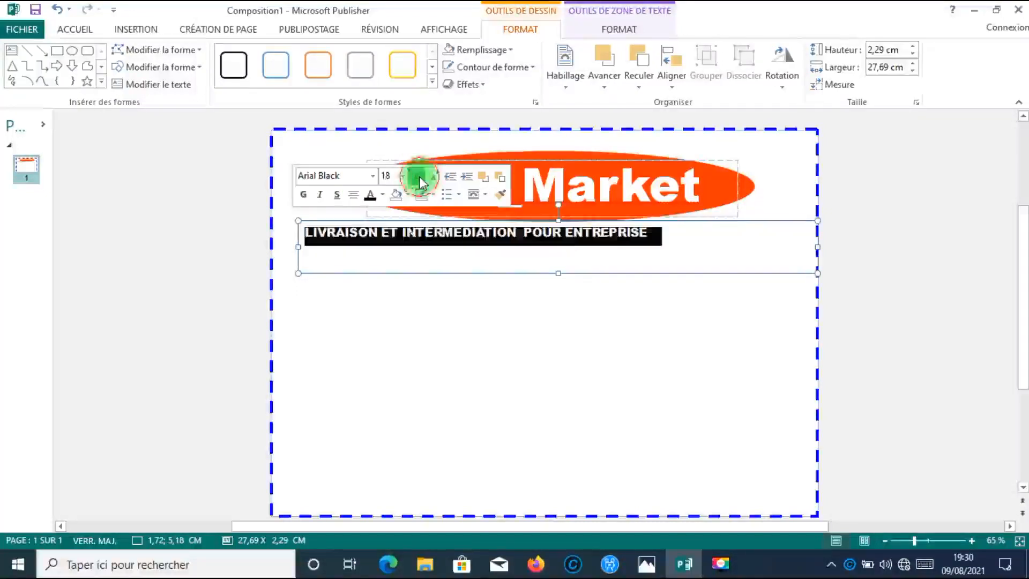
left_click(420, 178)
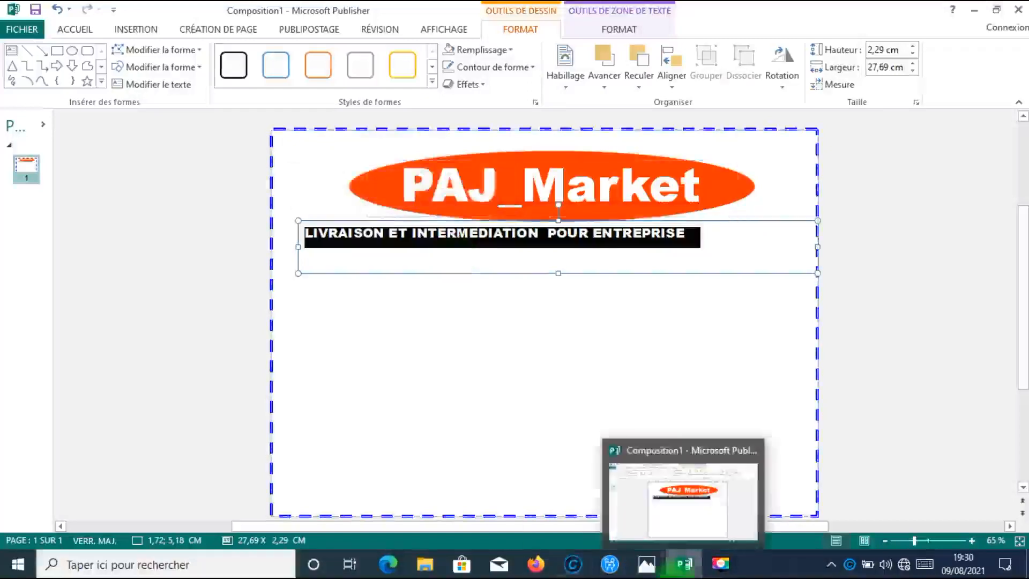
- Bring up the font and paragraph formatting commands for the selected tagline
mouse_move(647, 562)
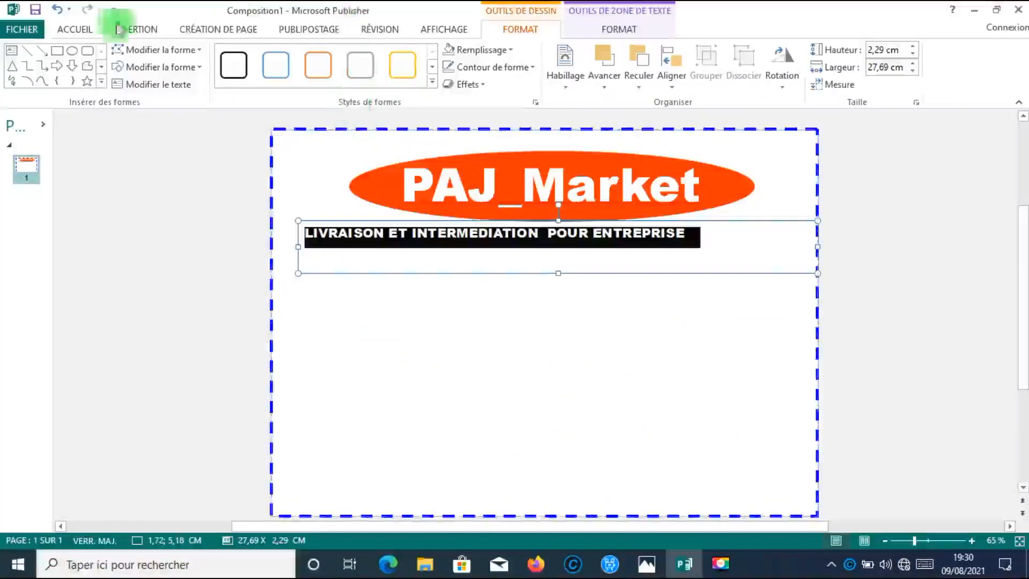
left_click(67, 29)
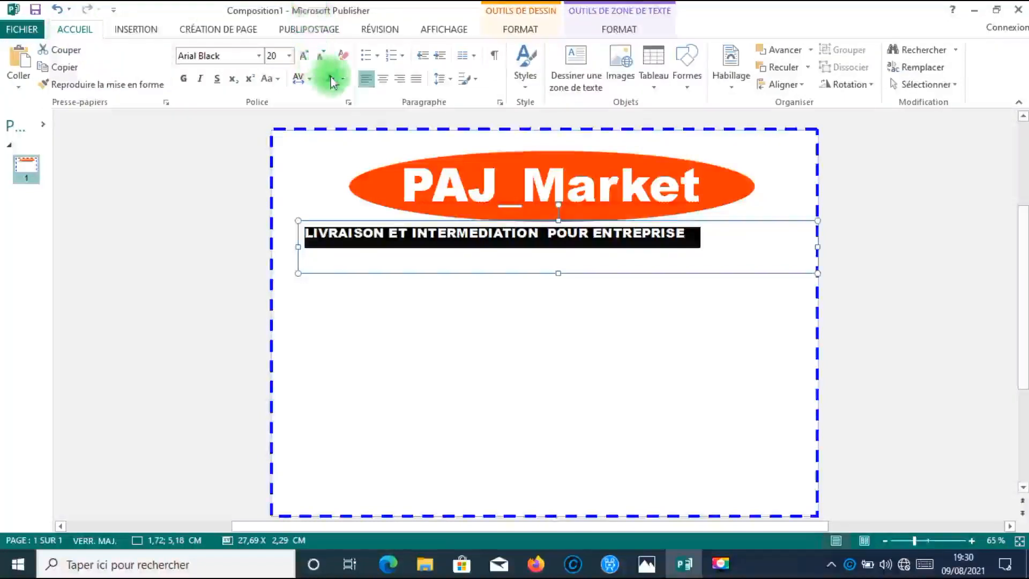